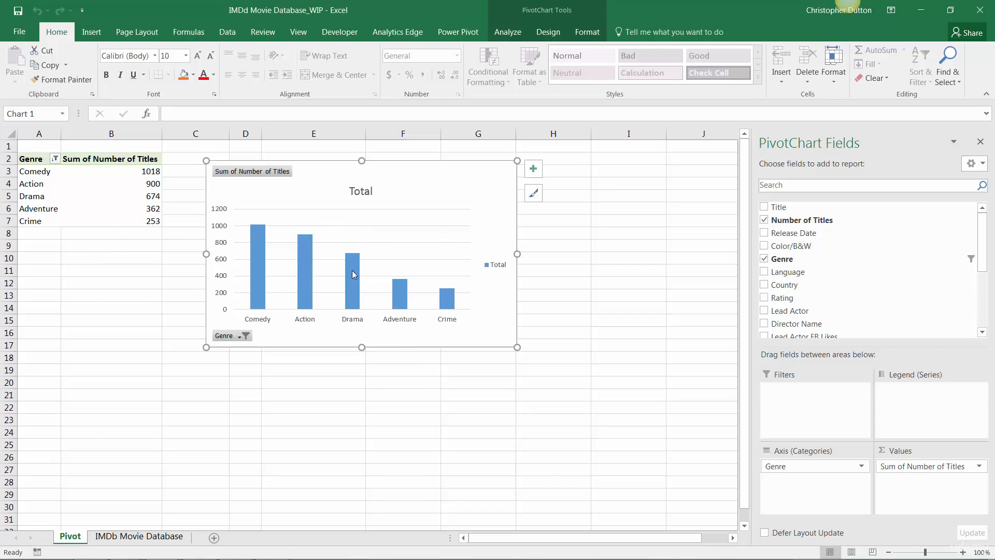
# Copy the entire genre PivotTable and paste the duplicate starting at cell A19
pyautogui.moveTo(354, 274)
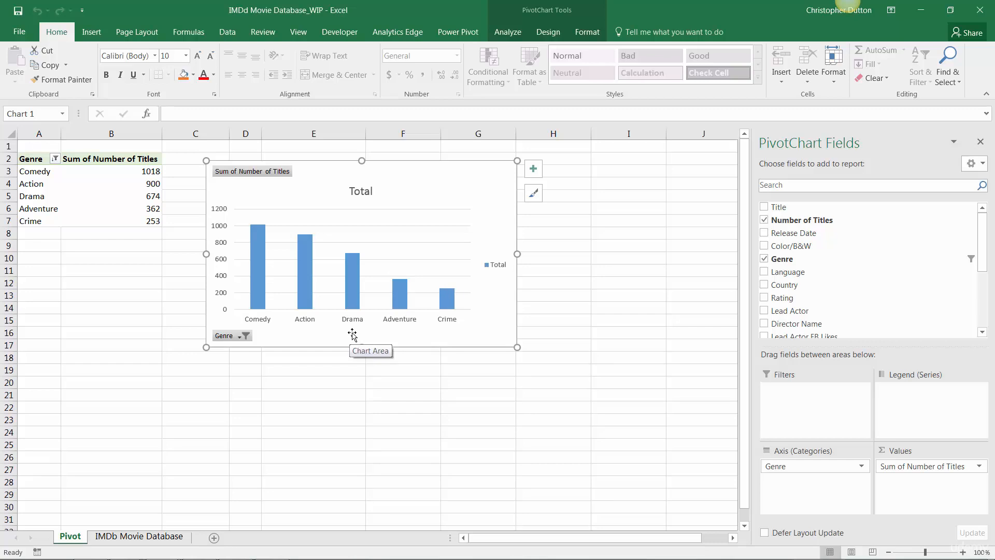
pyautogui.click(118, 204)
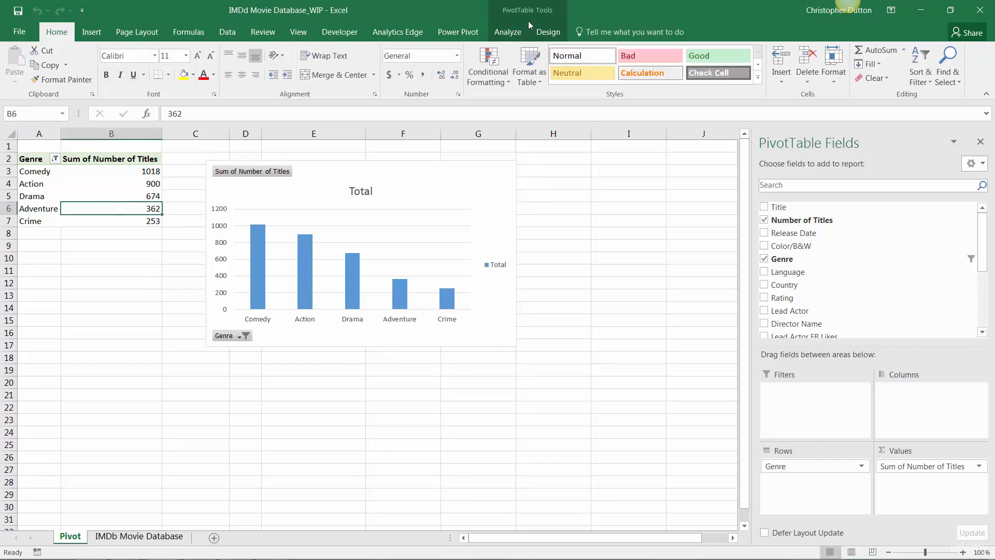
pyautogui.click(530, 13)
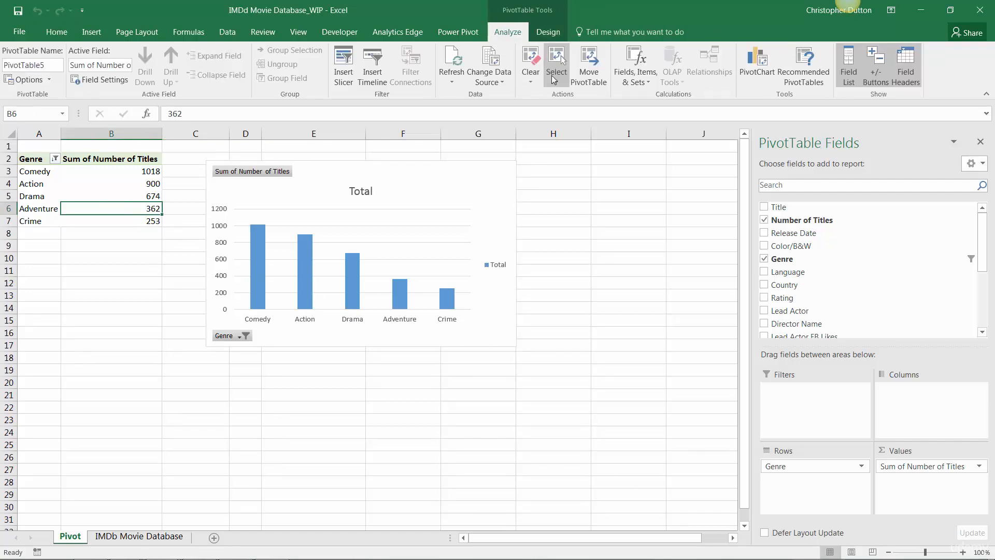
pyautogui.click(557, 77)
pyautogui.click(589, 140)
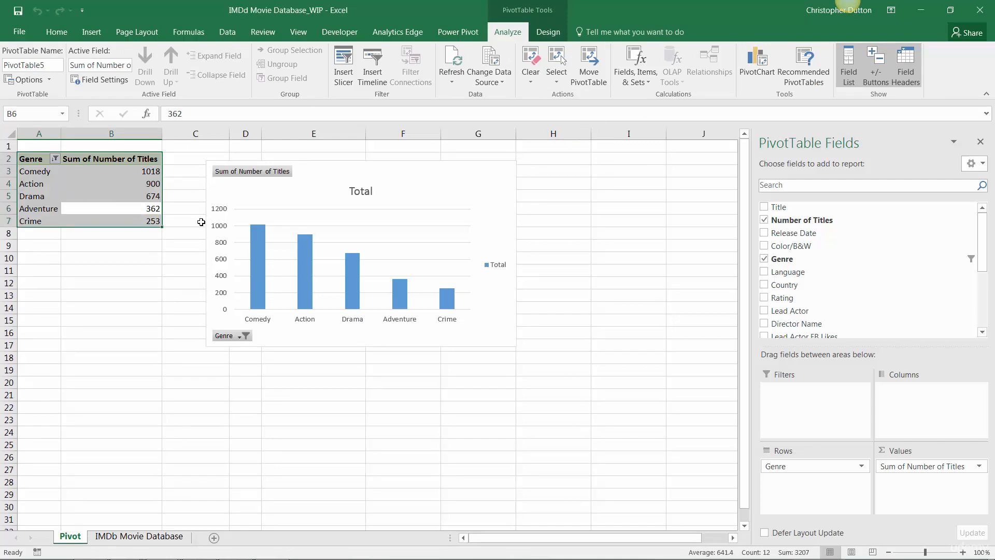
pyautogui.hotkey('ctrl', 'c')
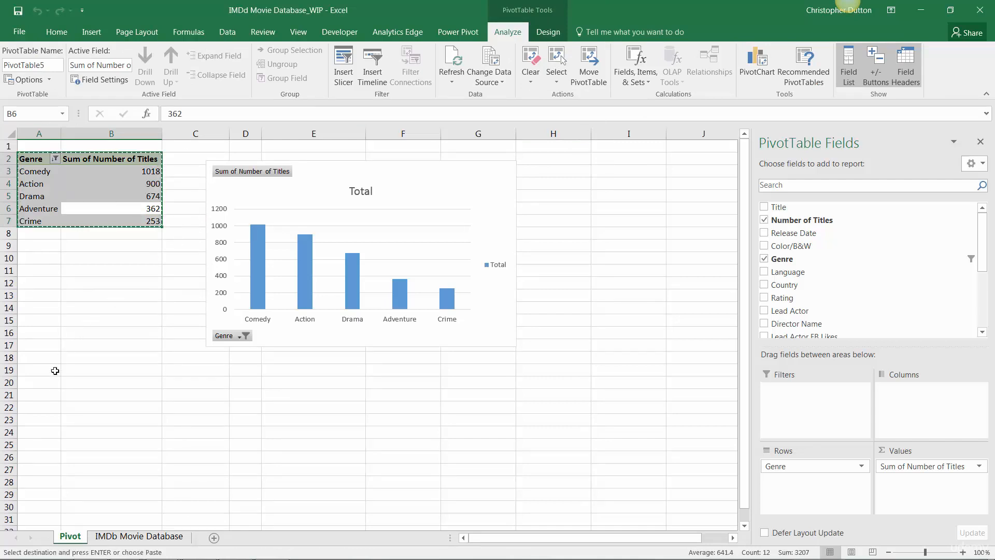
pyautogui.click(46, 369)
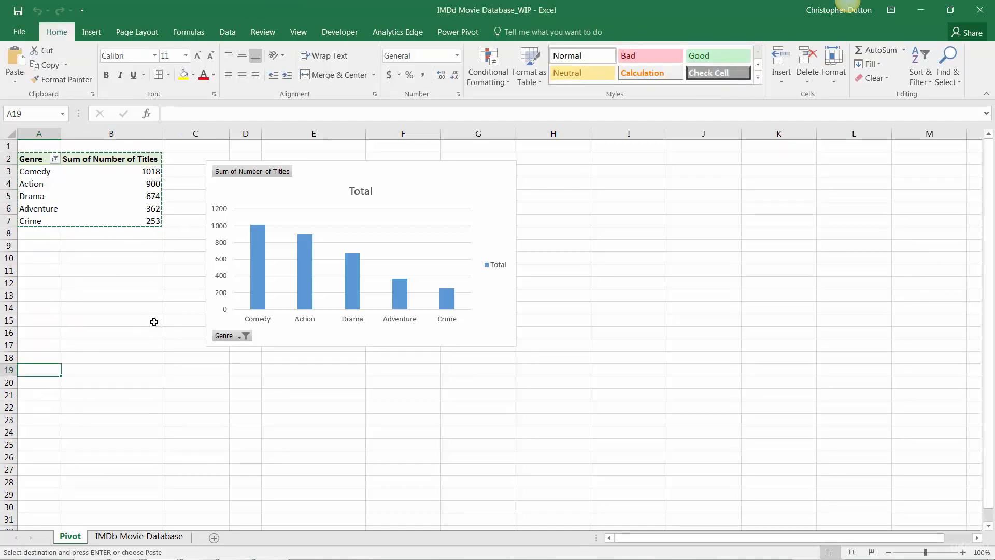
pyautogui.hotkey('ctrl', 'v')
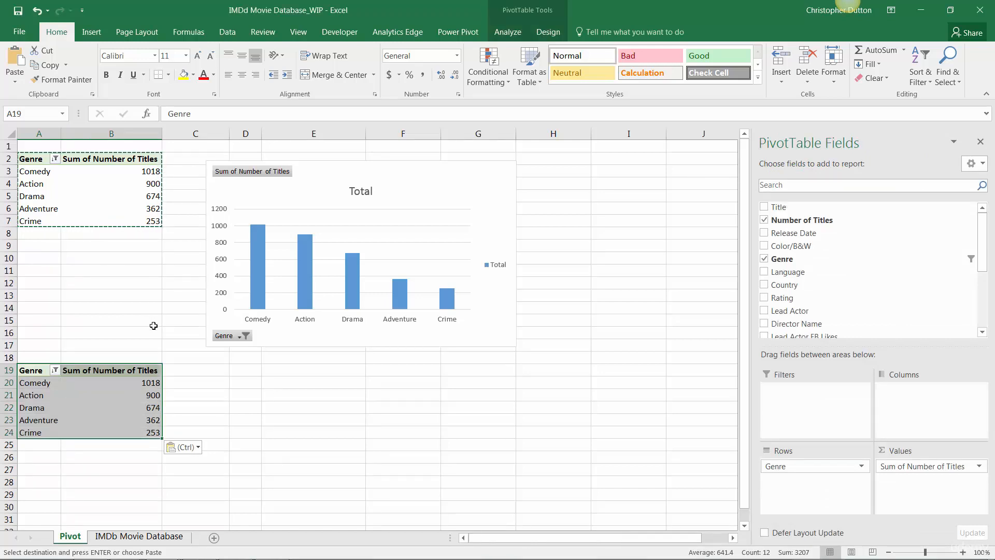
# In the duplicated PivotTable, move Genre from rows to filters and add Rating as the row field
pyautogui.click(117, 405)
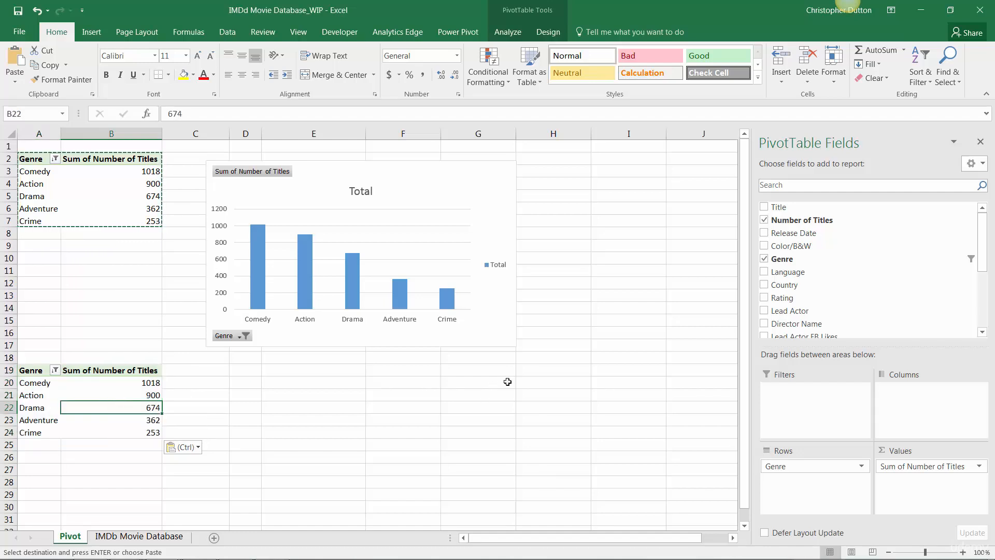
pyautogui.moveTo(788, 465); pyautogui.dragTo(804, 410)
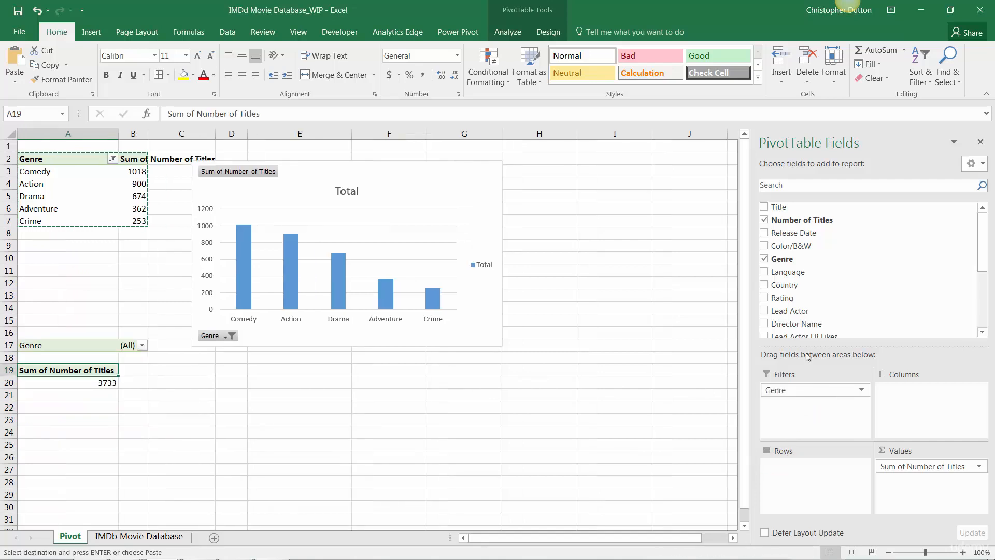
pyautogui.moveTo(809, 301); pyautogui.dragTo(822, 470)
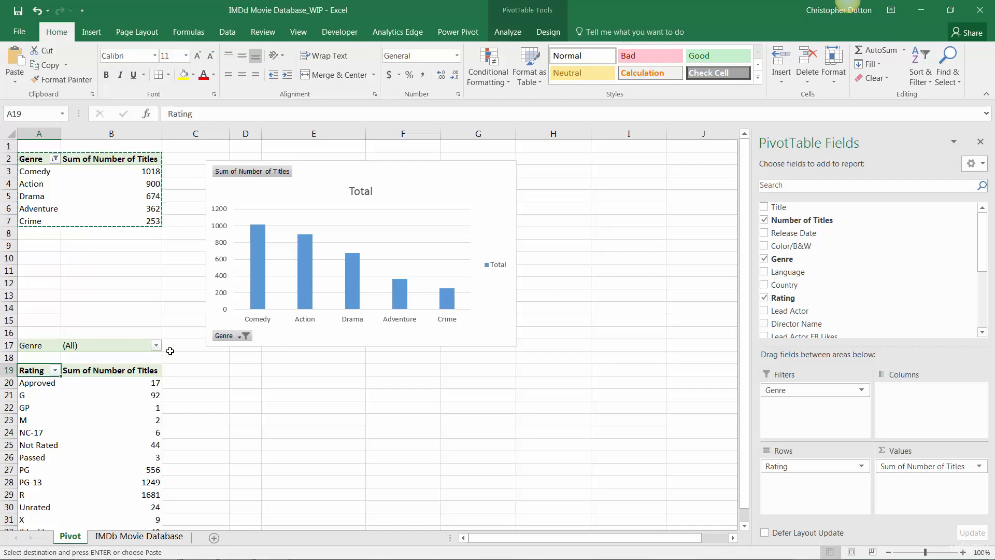
# Name the duplicated PivotTable "Titles by Rating"
pyautogui.click(509, 32)
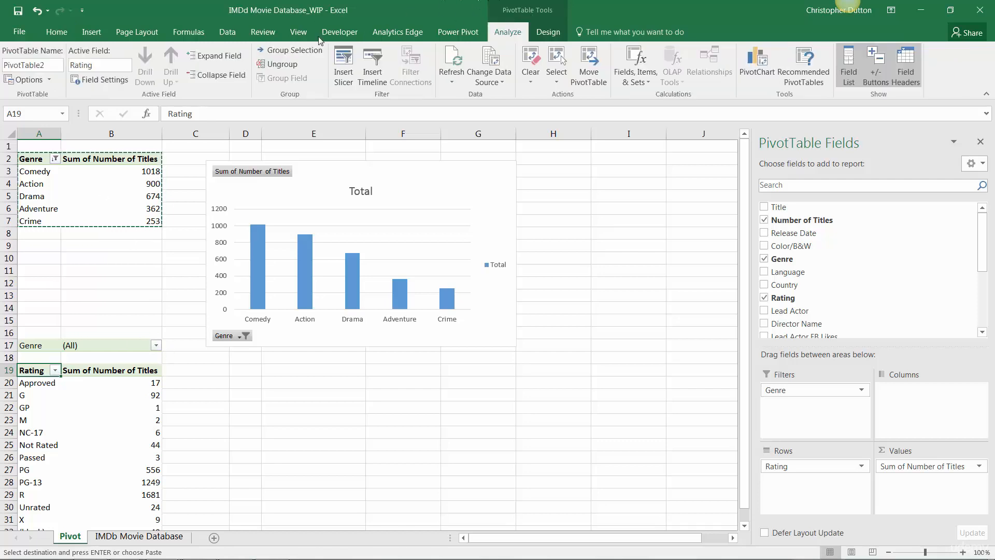
pyautogui.click(40, 65)
pyautogui.write('Titles by Rating')
pyautogui.press('Return')
# Name the original genre PivotTable "Titles by Genre"
pyautogui.click(103, 183)
pyautogui.click(54, 65)
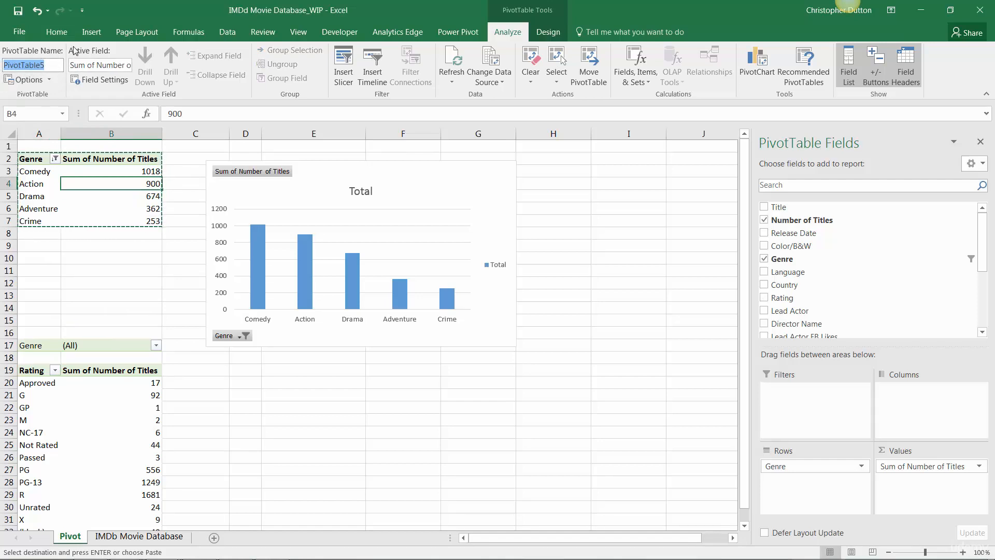
pyautogui.write('Titles by Genre')
pyautogui.press('Return')
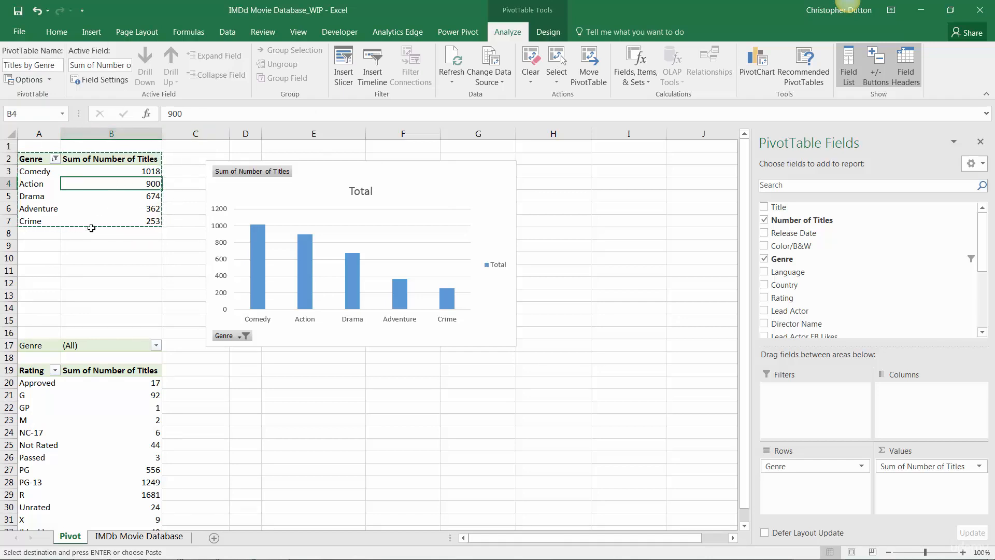
# Filter the ratings PivotTable to show only the G, PG, PG-13 and R ratings
pyautogui.click(131, 433)
pyautogui.scroll(-3, 99, 363)
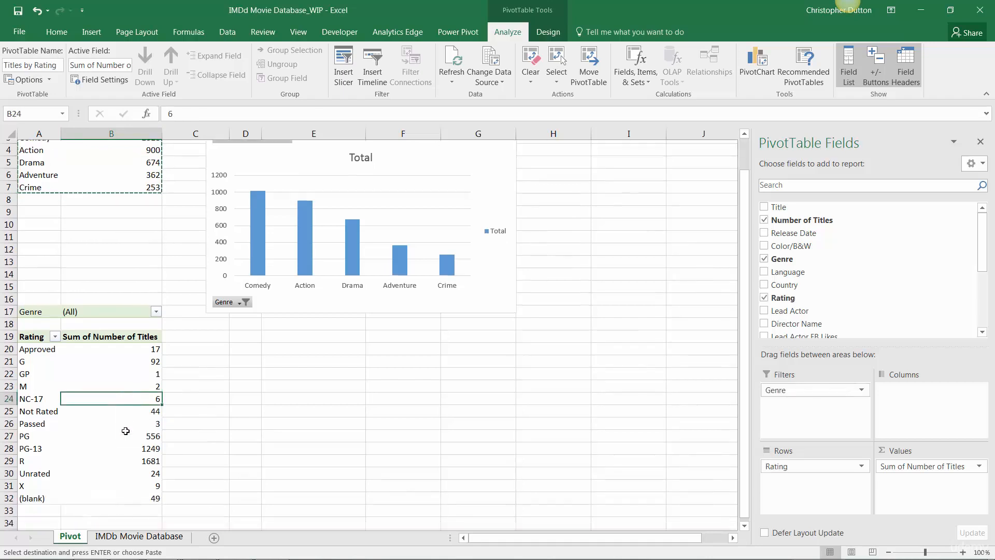
pyautogui.click(55, 258)
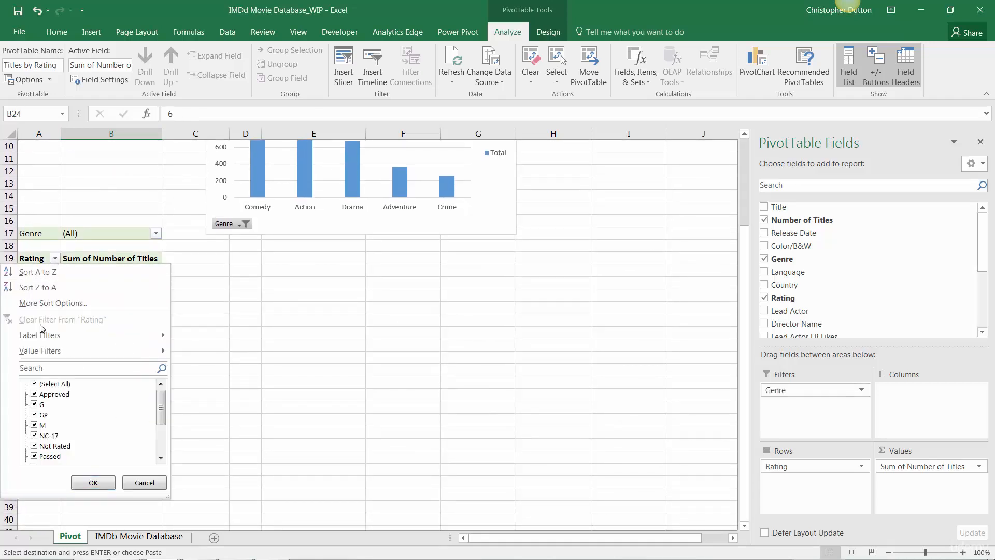
pyautogui.click(34, 384)
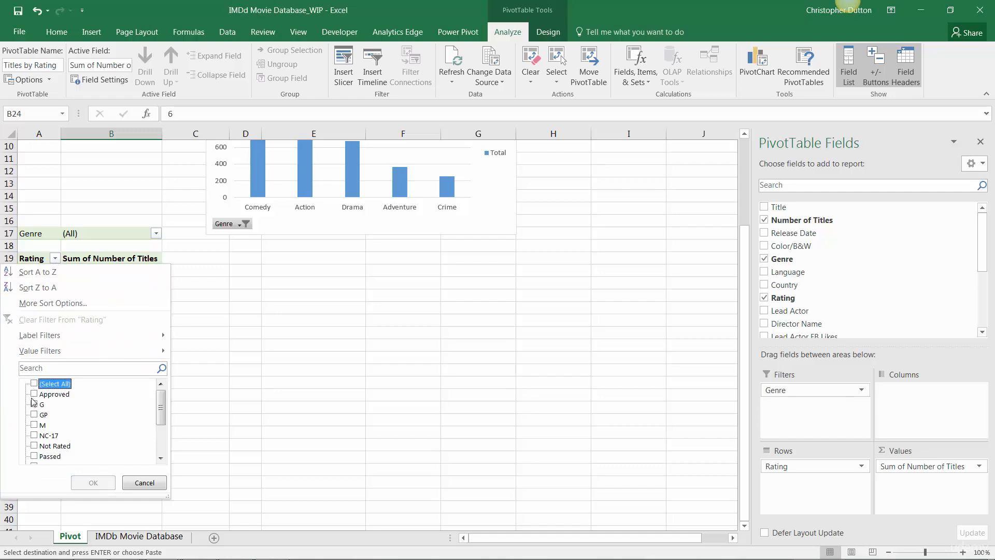
pyautogui.click(34, 404)
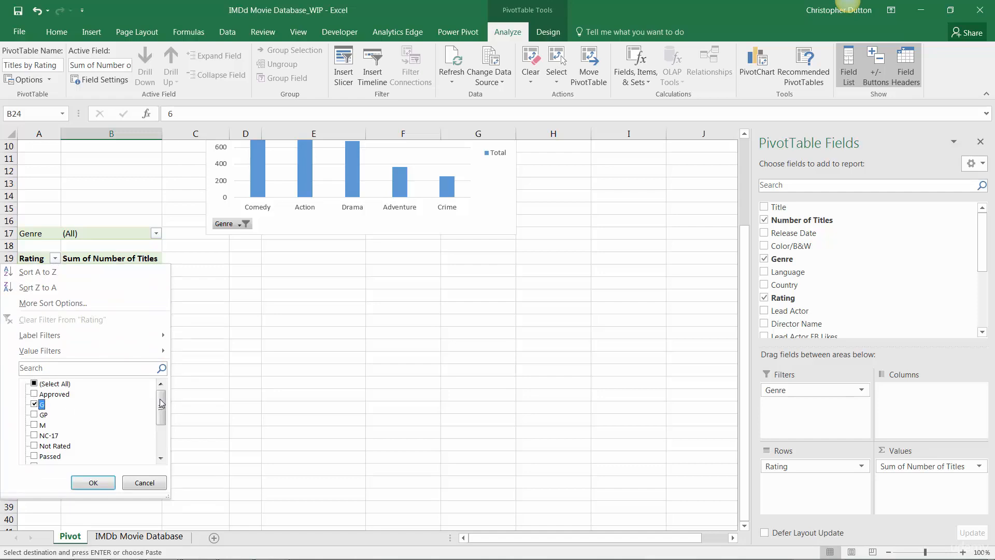
pyautogui.moveTo(160, 404); pyautogui.dragTo(158, 426)
pyautogui.click(34, 414)
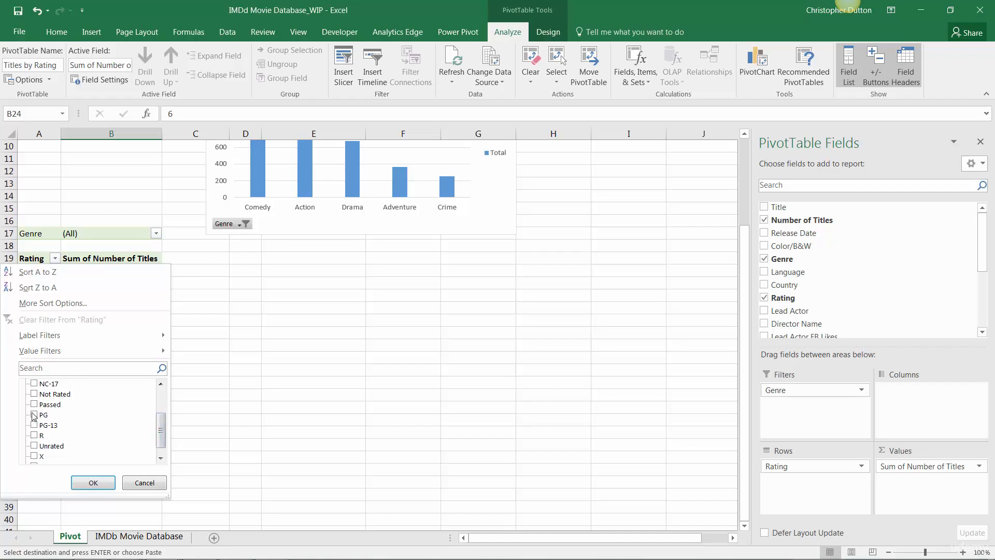
pyautogui.click(34, 425)
pyautogui.click(34, 436)
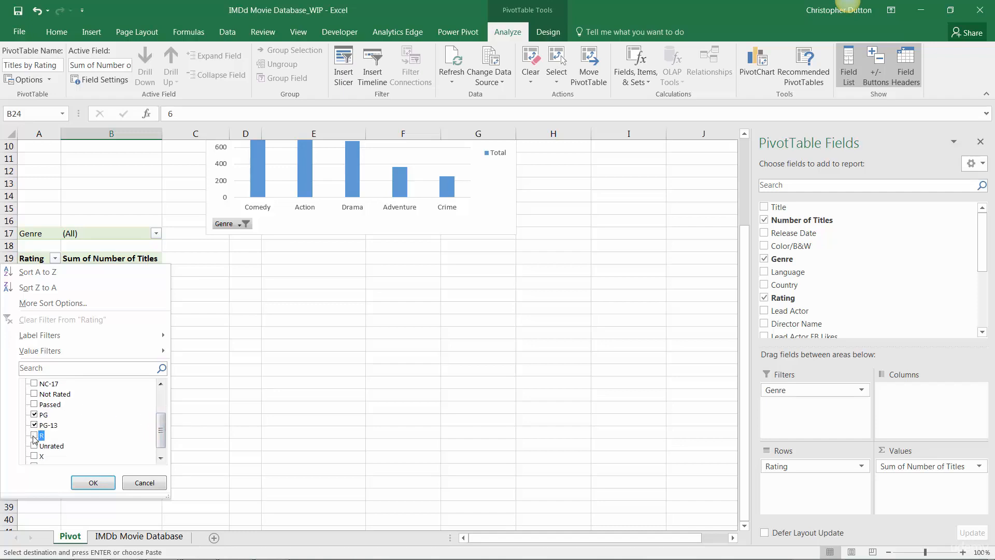
pyautogui.click(94, 483)
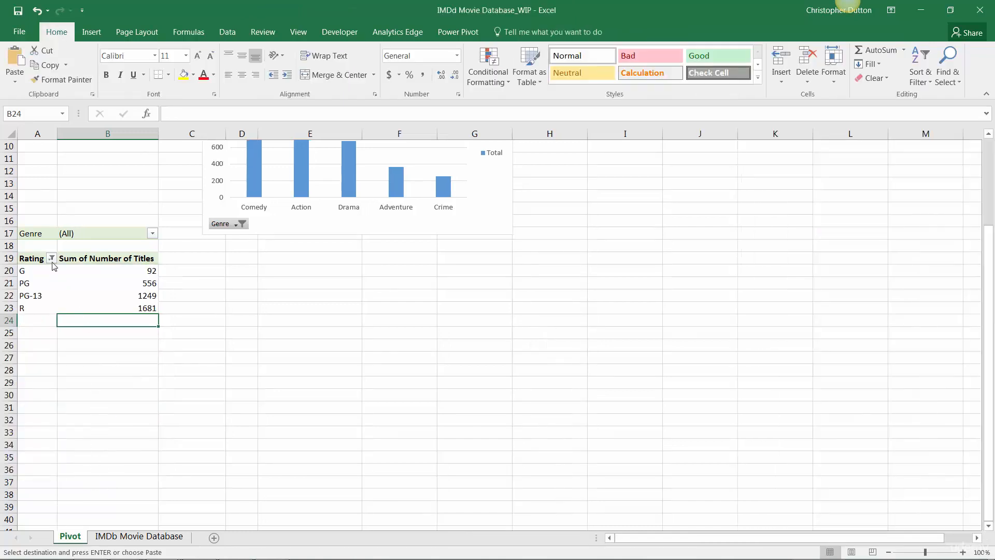
# Sort the ratings in descending order by Sum of Number of Titles
pyautogui.click(51, 258)
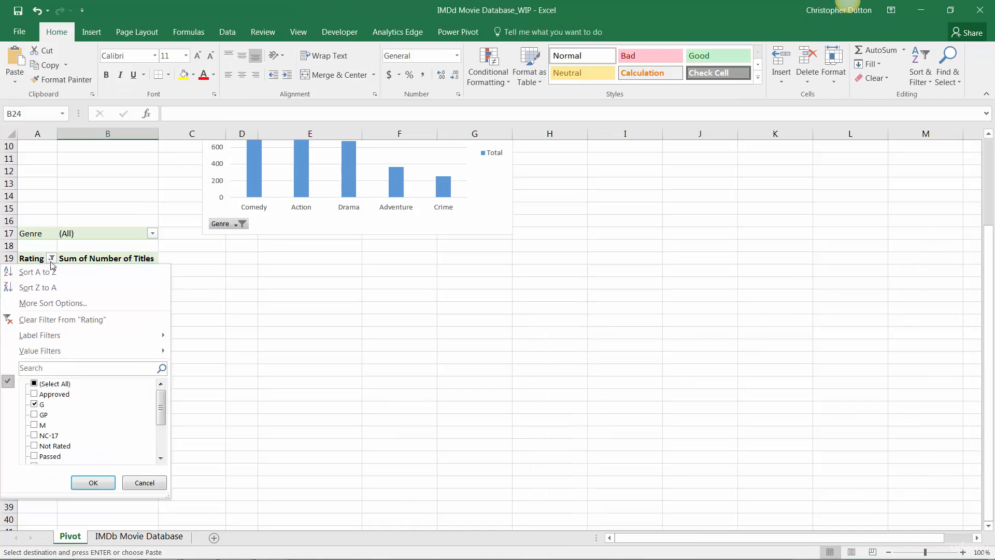
pyautogui.click(57, 303)
pyautogui.click(422, 242)
pyautogui.click(435, 258)
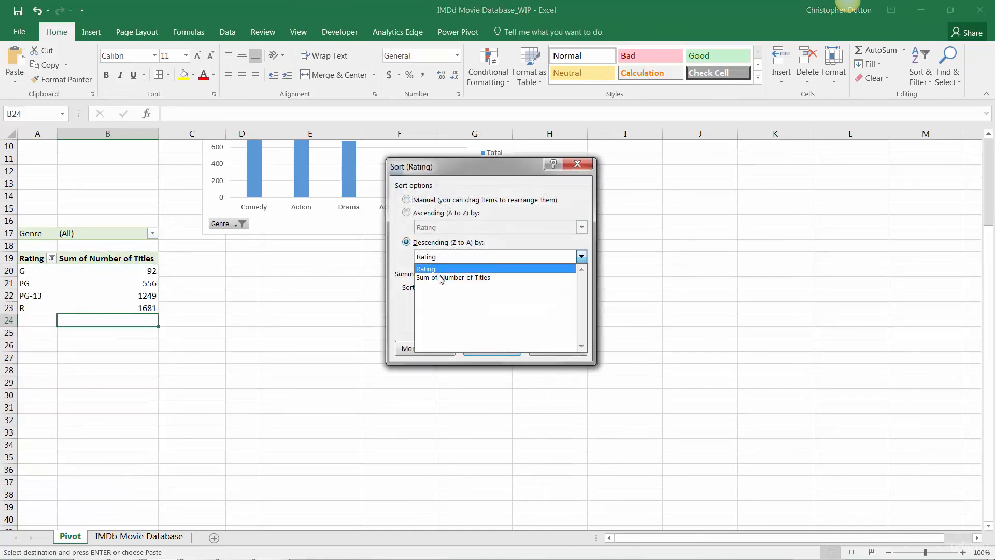
pyautogui.click(441, 278)
pyautogui.click(492, 349)
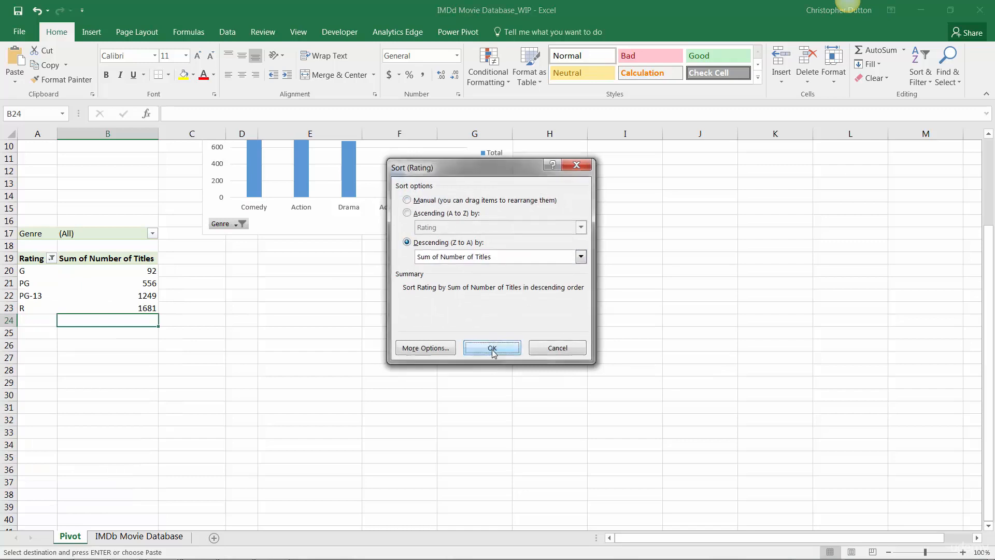
pyautogui.scroll(3, 90, 339)
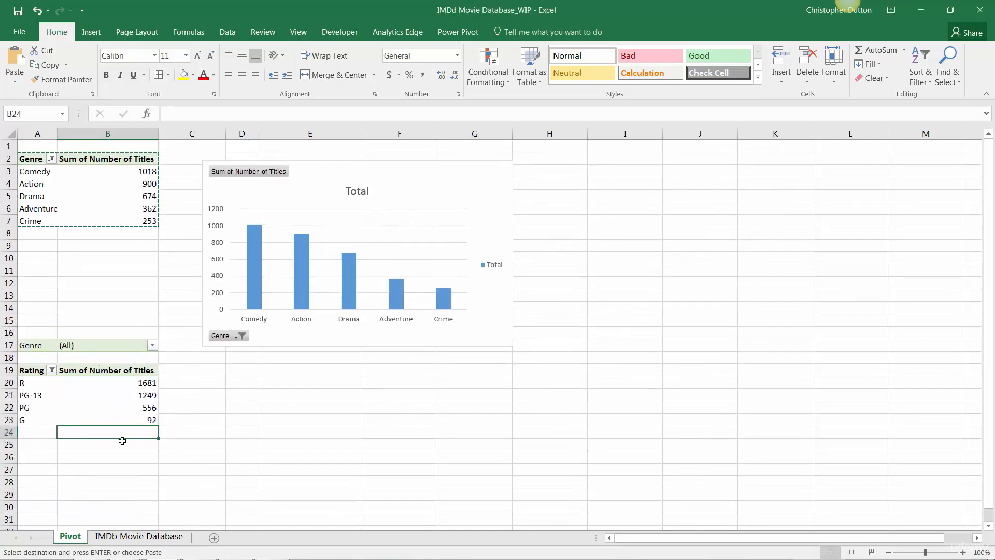
# Insert a doughnut PivotChart from the ratings PivotTable and place it directly below the genre column chart
pyautogui.click(128, 421)
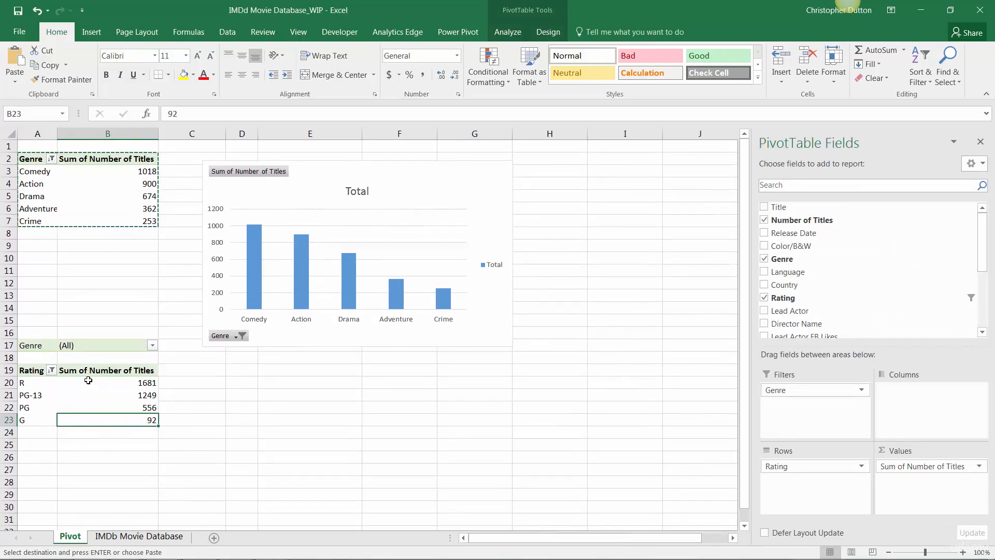
pyautogui.click(51, 370)
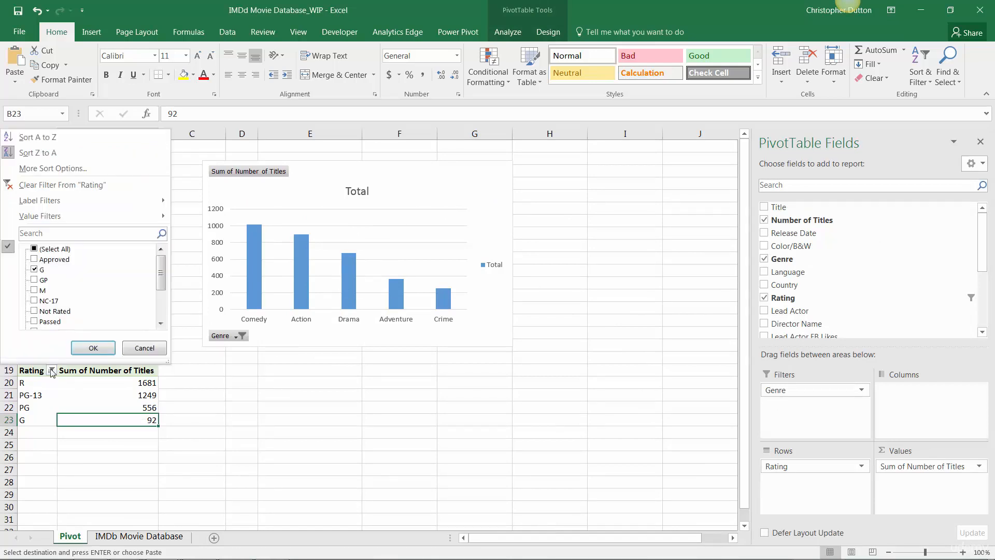
pyautogui.click(142, 348)
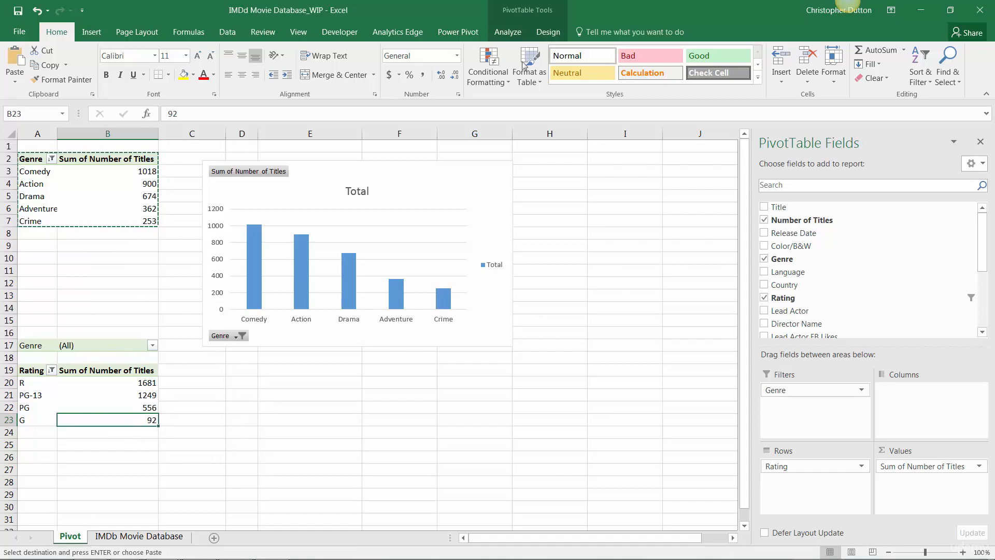
pyautogui.click(509, 31)
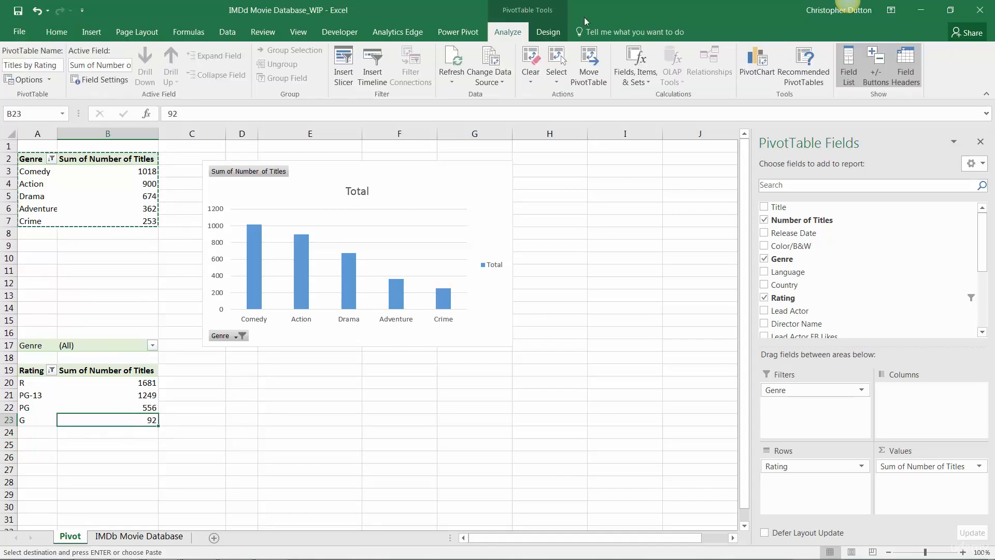
pyautogui.click(754, 60)
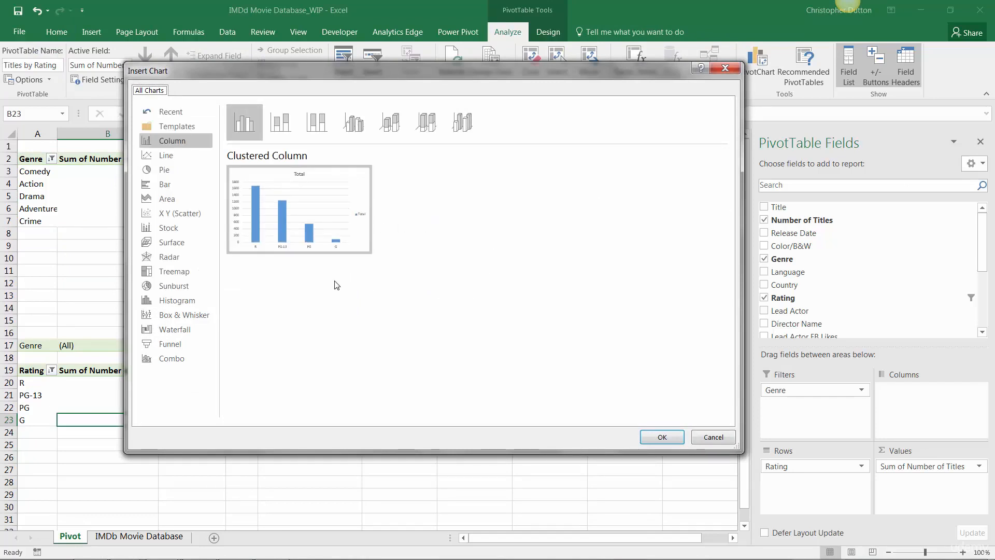
pyautogui.click(172, 171)
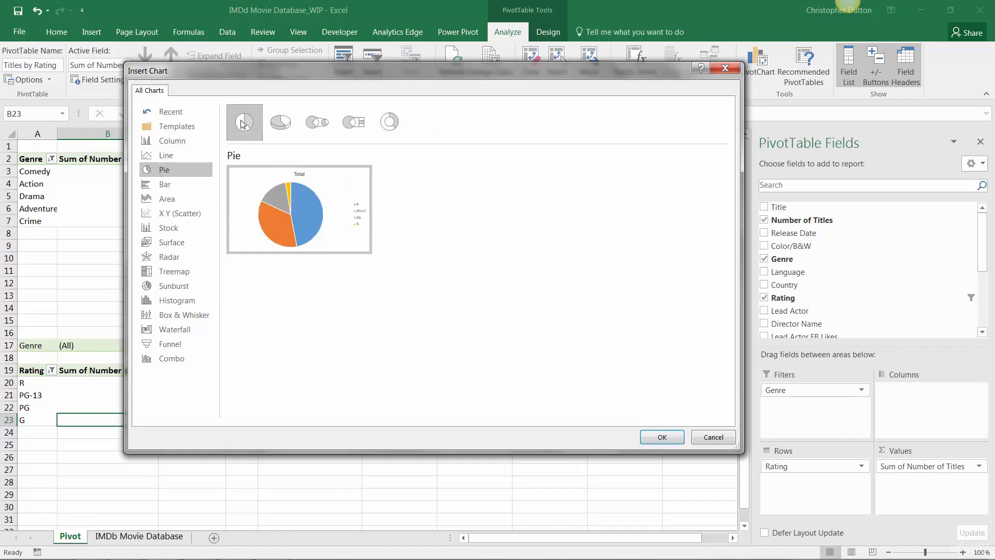
pyautogui.click(392, 124)
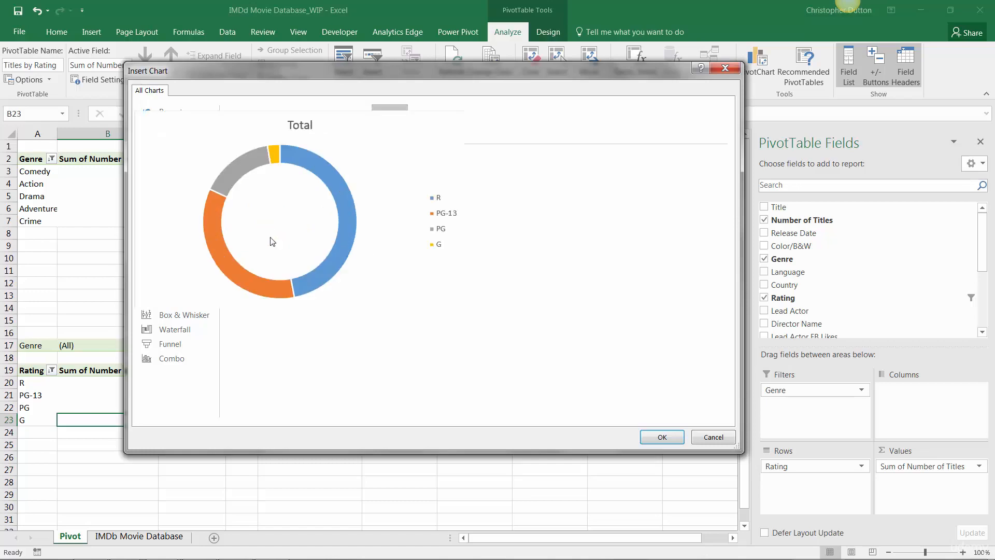
pyautogui.click(658, 440)
pyautogui.moveTo(295, 251); pyautogui.dragTo(264, 352)
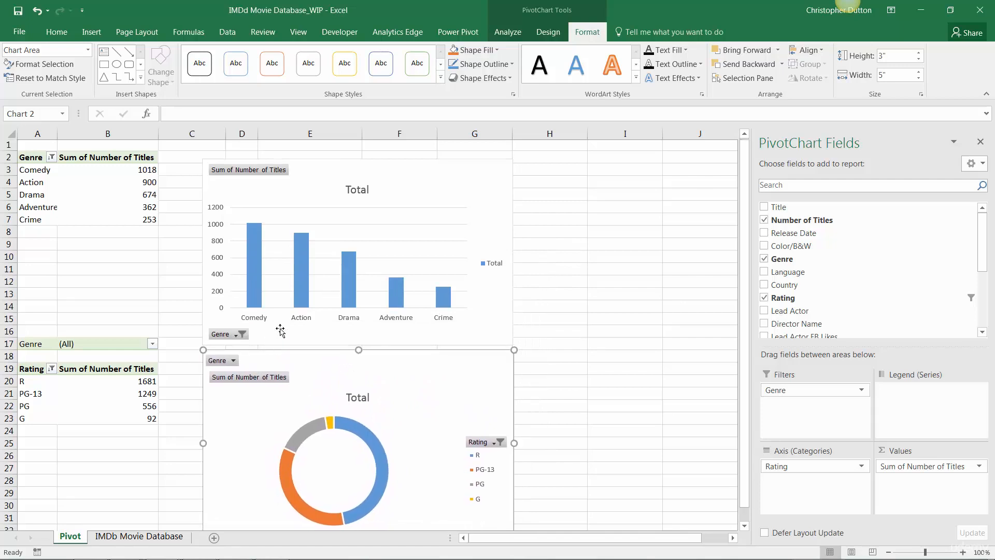
pyautogui.scroll(-2, 280, 330)
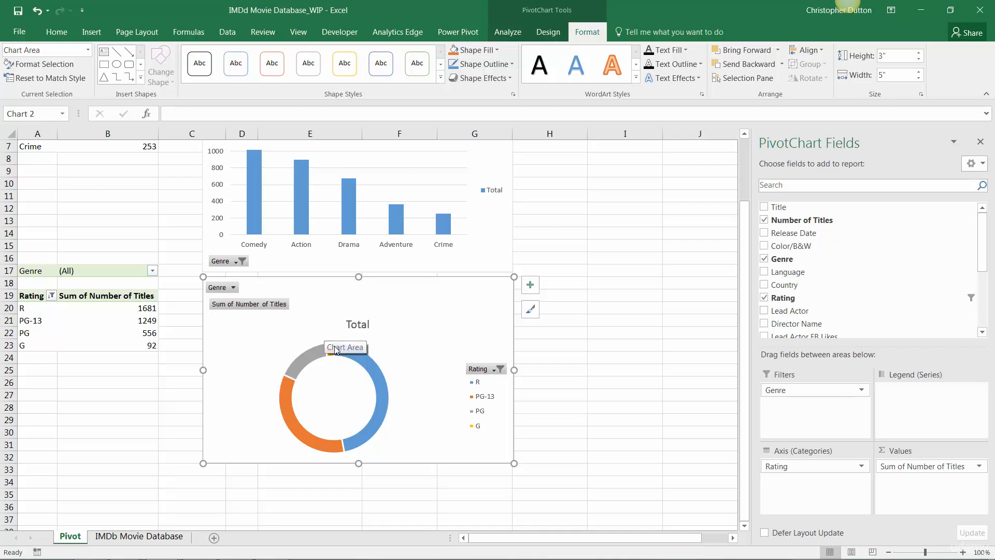
# Filter the ratings PivotTable to show only the Horror genre
pyautogui.moveTo(384, 418)
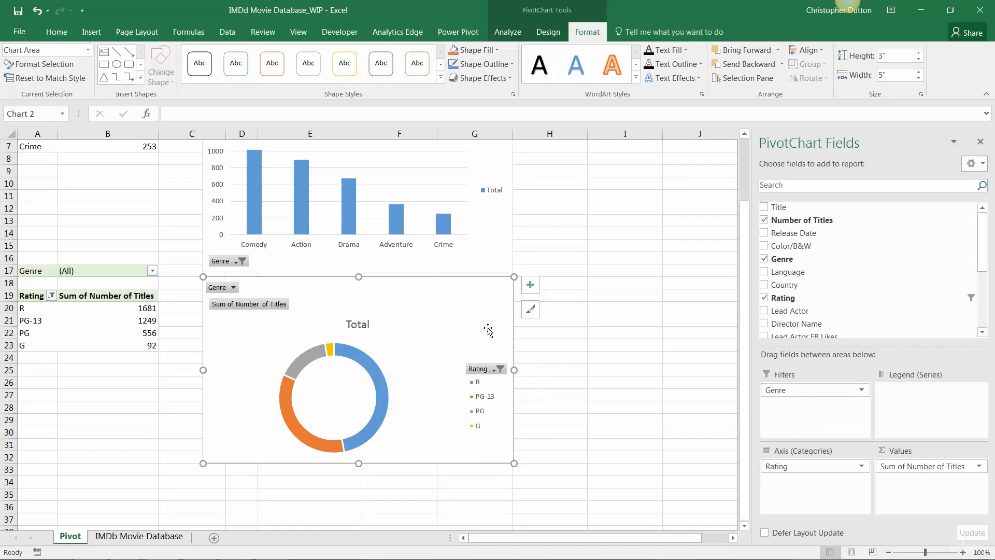
pyautogui.click(233, 289)
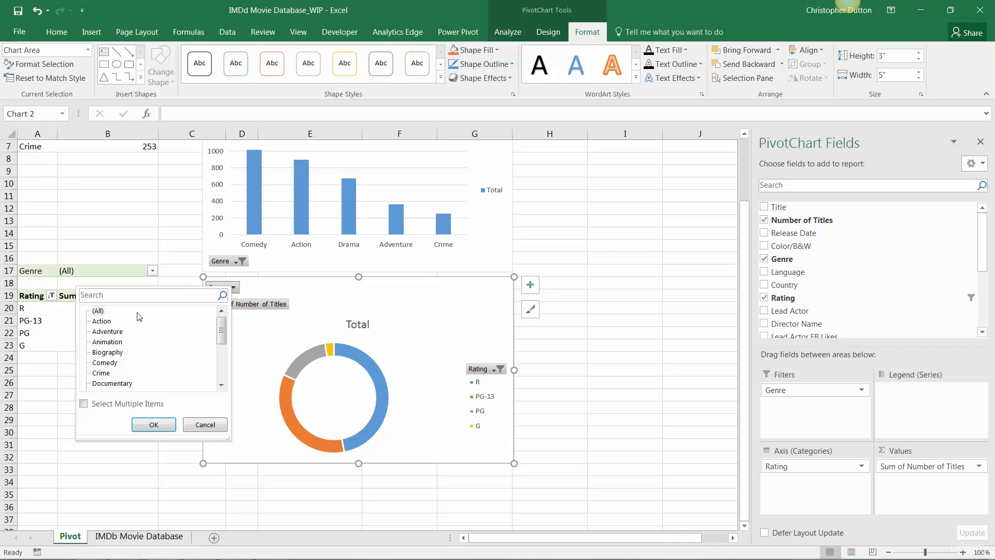
pyautogui.click(205, 424)
pyautogui.click(153, 270)
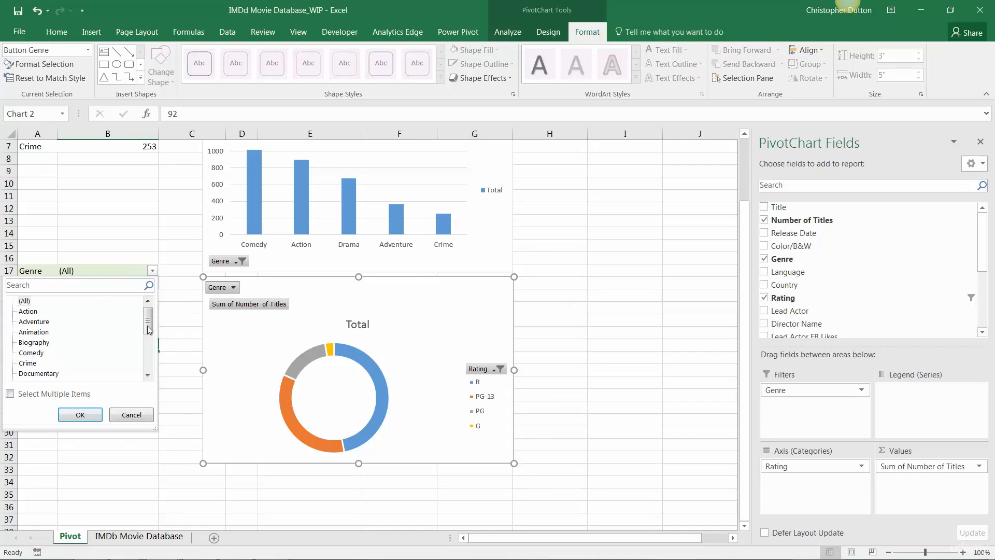
pyautogui.moveTo(148, 323); pyautogui.dragTo(149, 352)
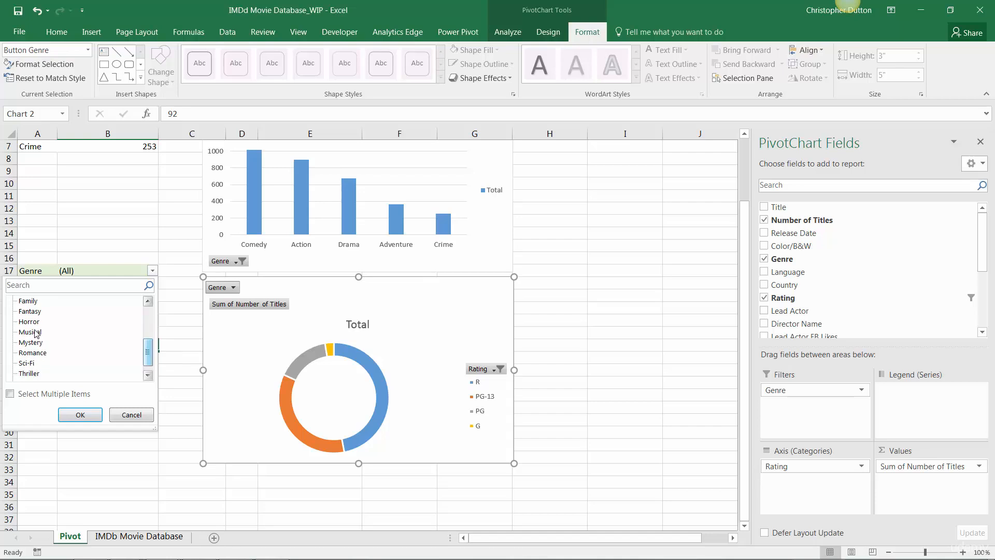
pyautogui.click(29, 321)
pyautogui.click(80, 414)
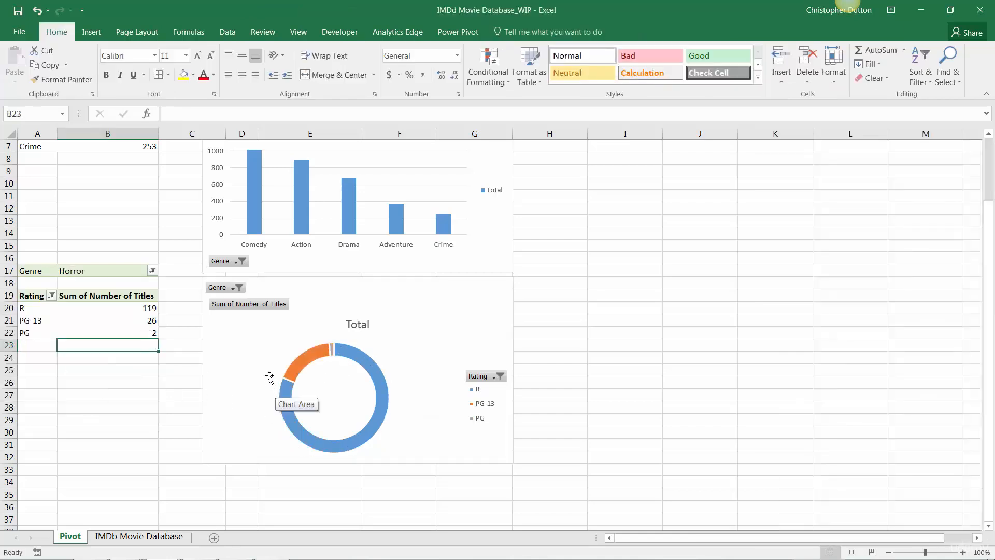
# Set the doughnut chart's Genre filter to Adventure
pyautogui.click(234, 289)
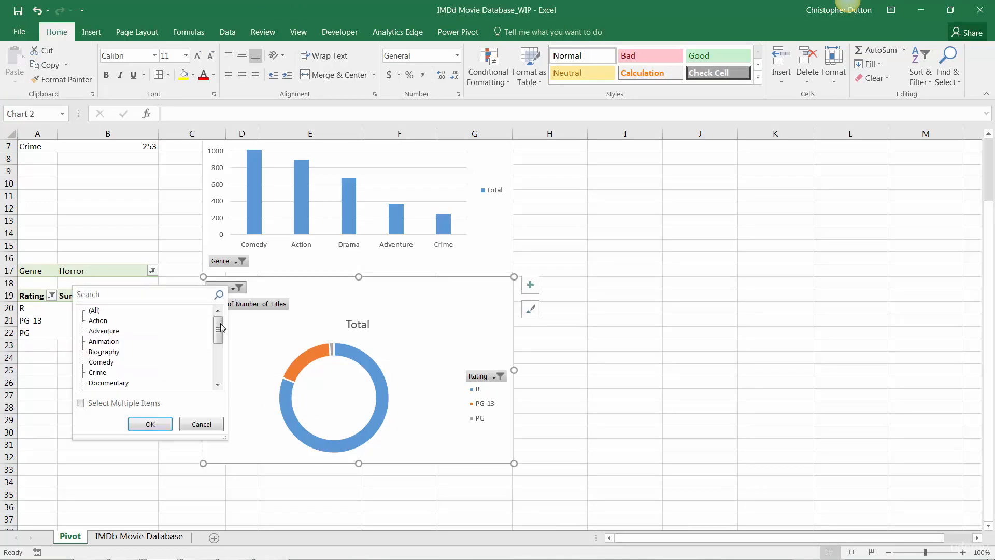
pyautogui.click(99, 332)
pyautogui.click(149, 424)
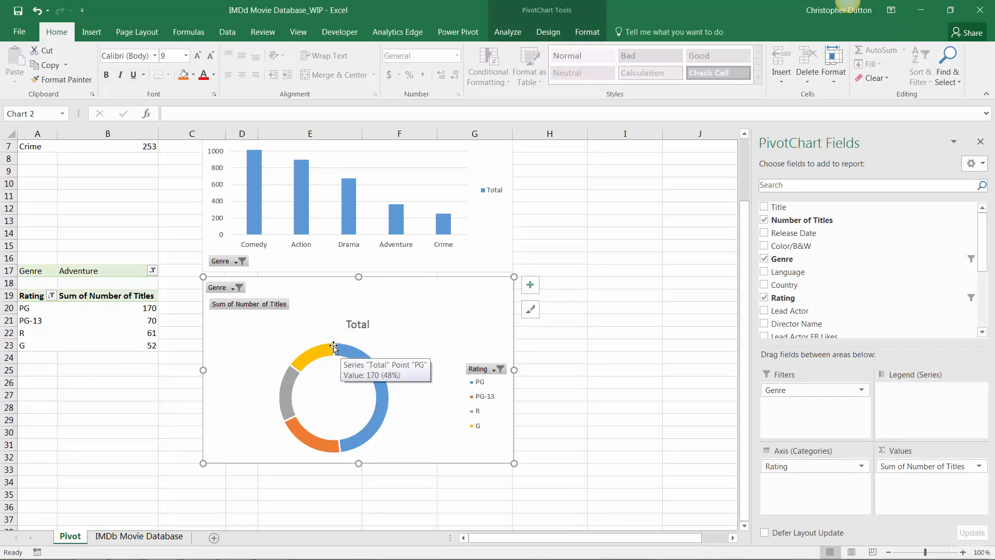
# Check which PivotTable feeds the ratings doughnut chart and which feeds the genre column chart in their data source settings
pyautogui.rightClick(427, 311)
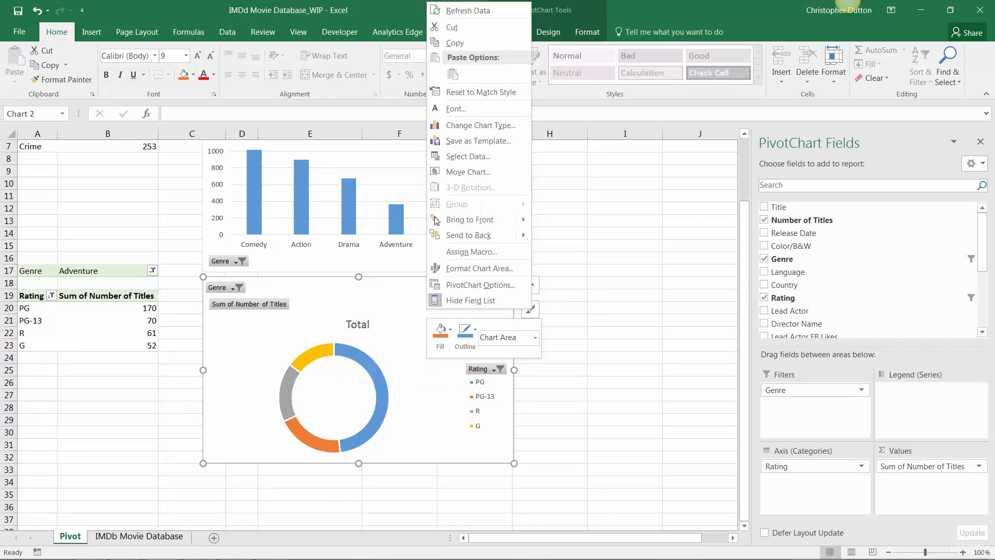
pyautogui.click(457, 162)
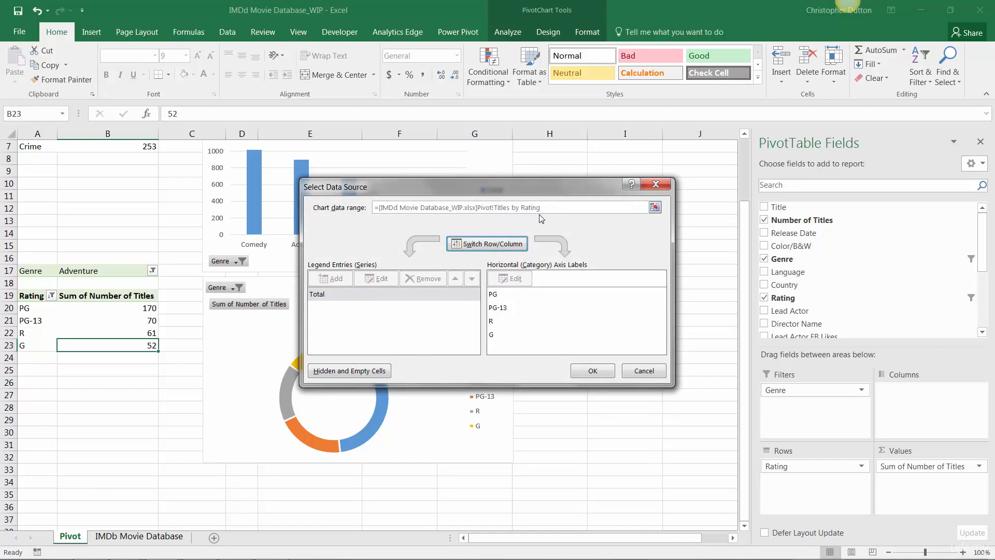
pyautogui.click(599, 371)
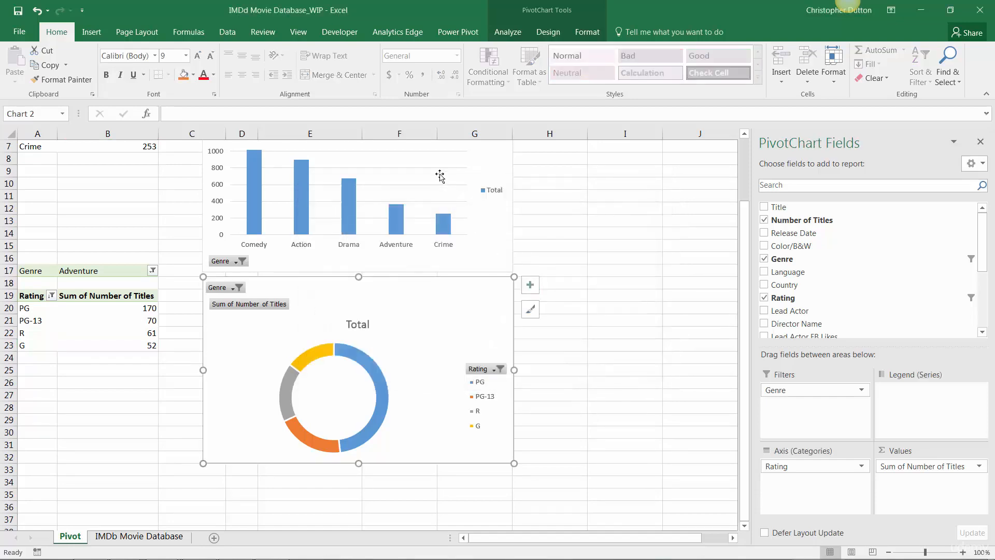
pyautogui.rightClick(440, 177)
pyautogui.click(493, 244)
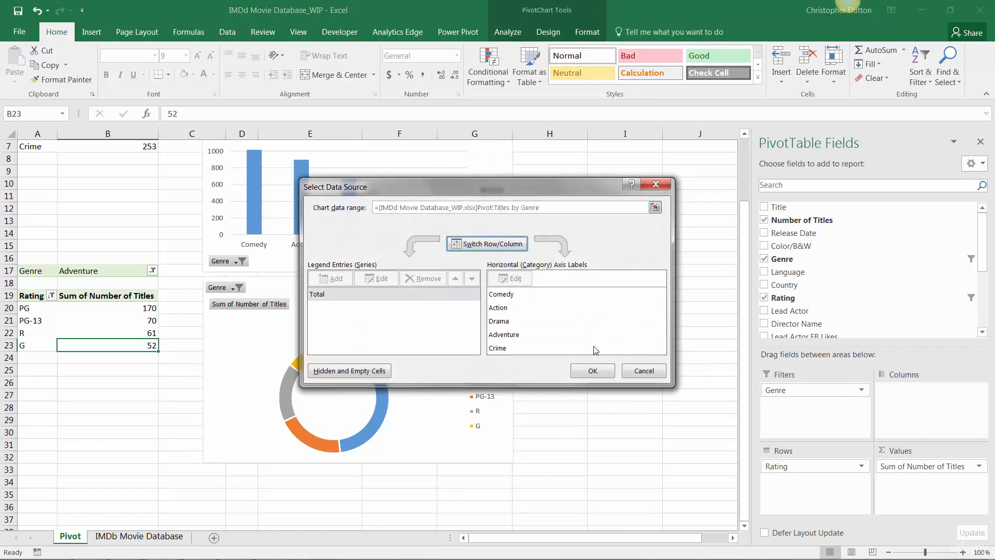
pyautogui.click(592, 371)
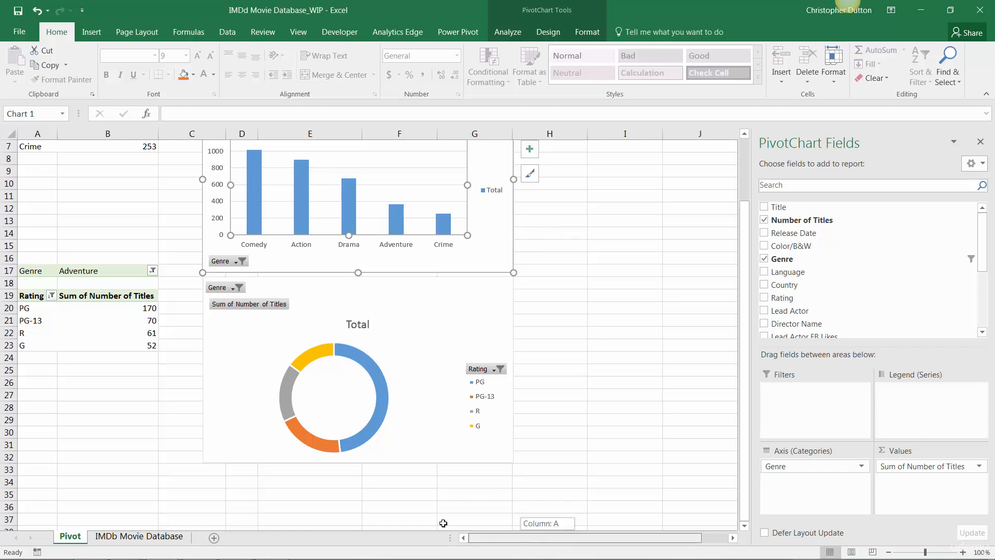
# Try to add the Country field below Genre in the rows of the genre PivotTable
pyautogui.scroll(2, 197, 375)
pyautogui.scroll(-1, 196, 376)
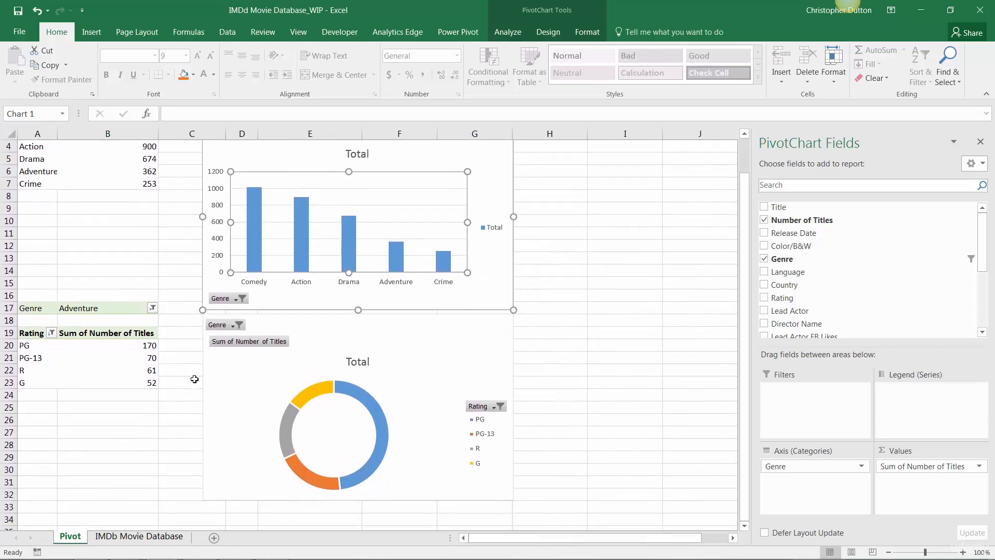
pyautogui.scroll(1, 192, 376)
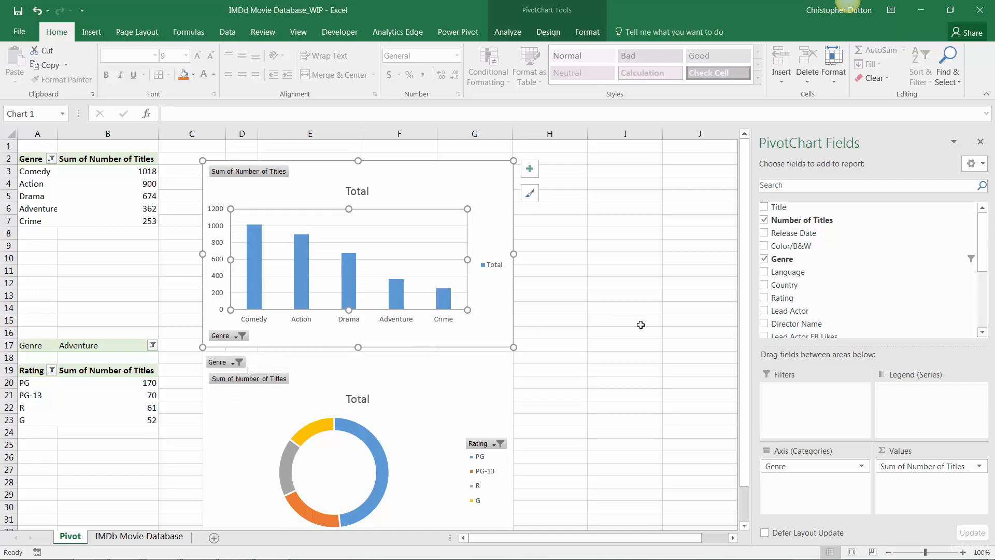
pyautogui.click(127, 200)
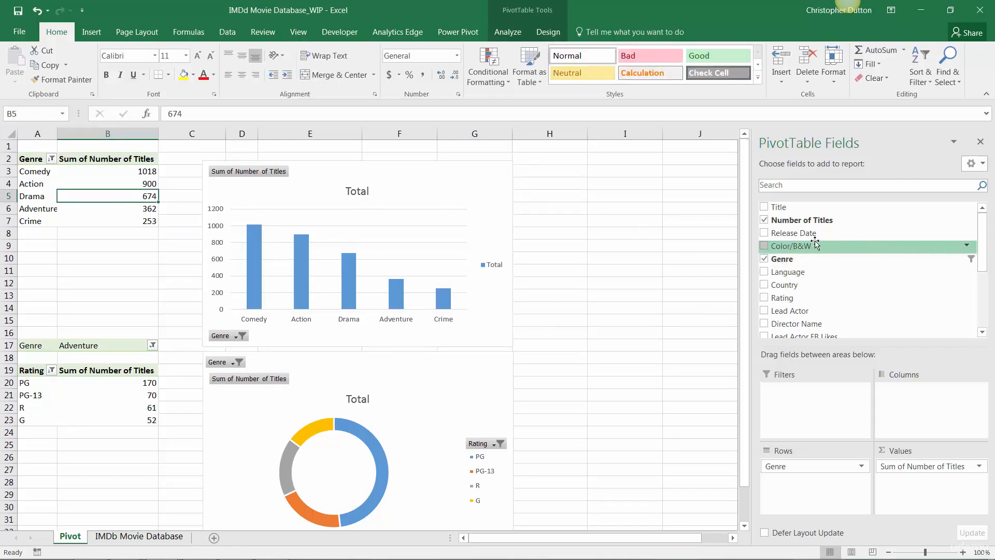
pyautogui.moveTo(793, 285); pyautogui.dragTo(813, 490)
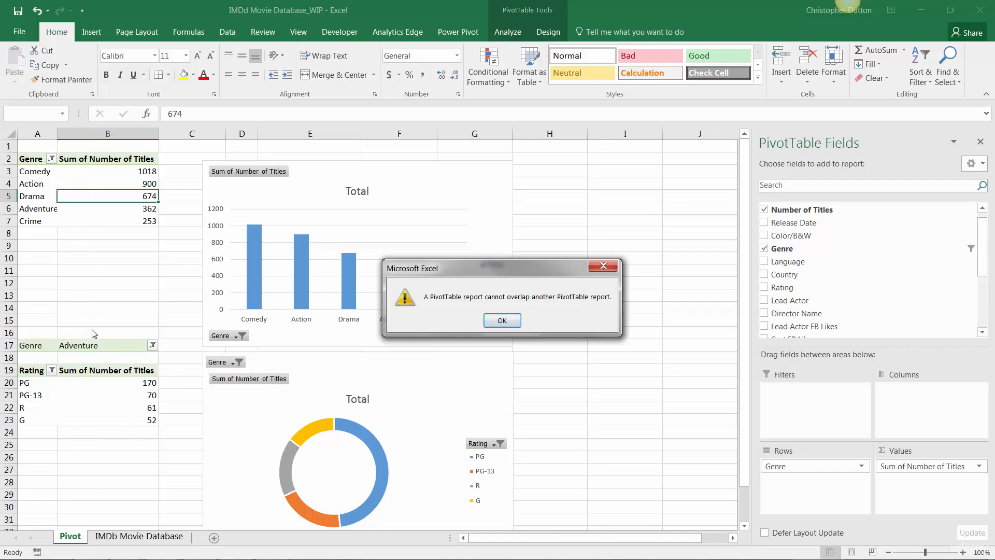
pyautogui.click(502, 321)
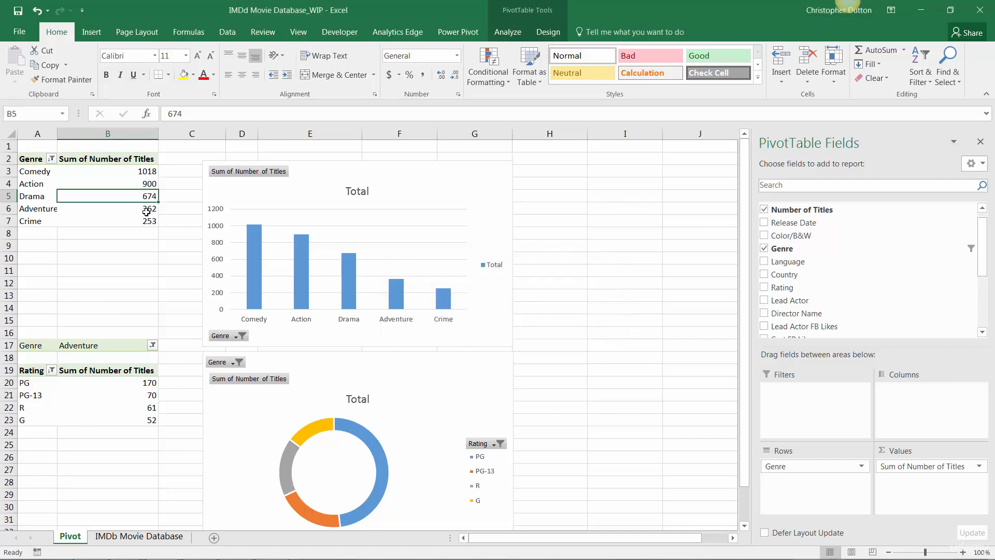